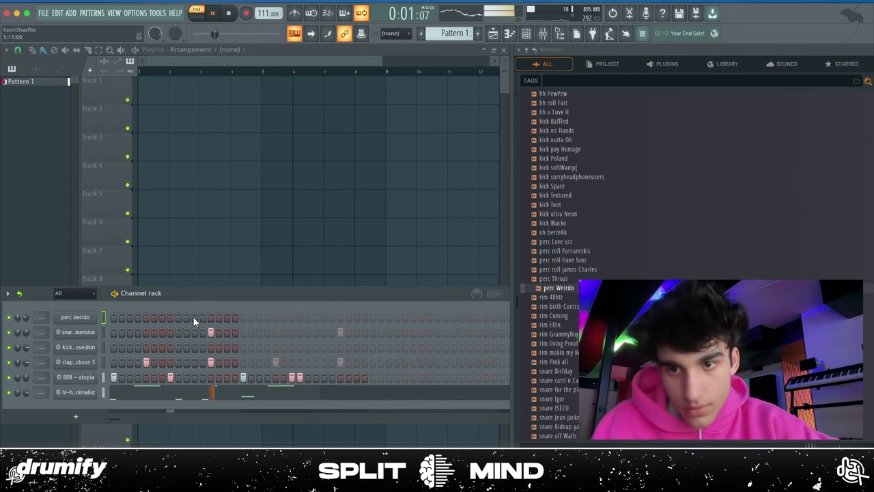
# Place a perc Weirdo hit on step 25 and time-stretch its sample using the Slice stretch mode.
pyautogui.click(308, 317)
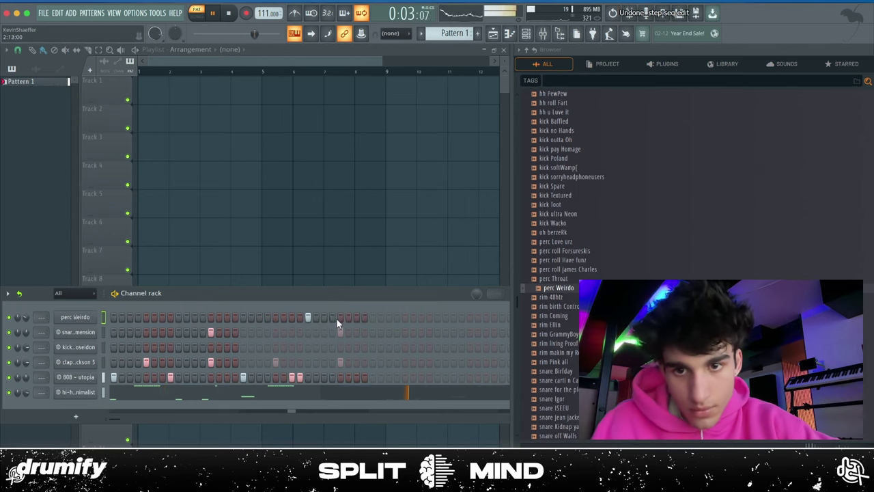
pyautogui.click(76, 317)
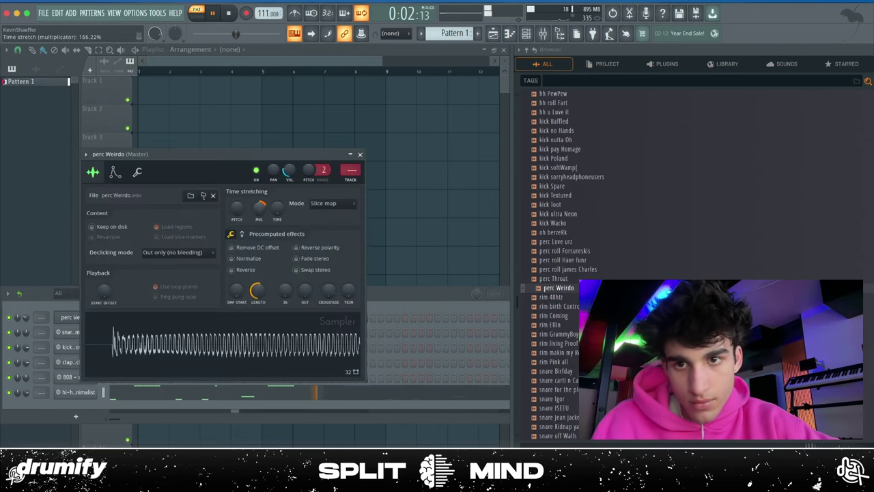
pyautogui.moveTo(277, 208); pyautogui.dragTo(273, 213)
pyautogui.click(330, 209)
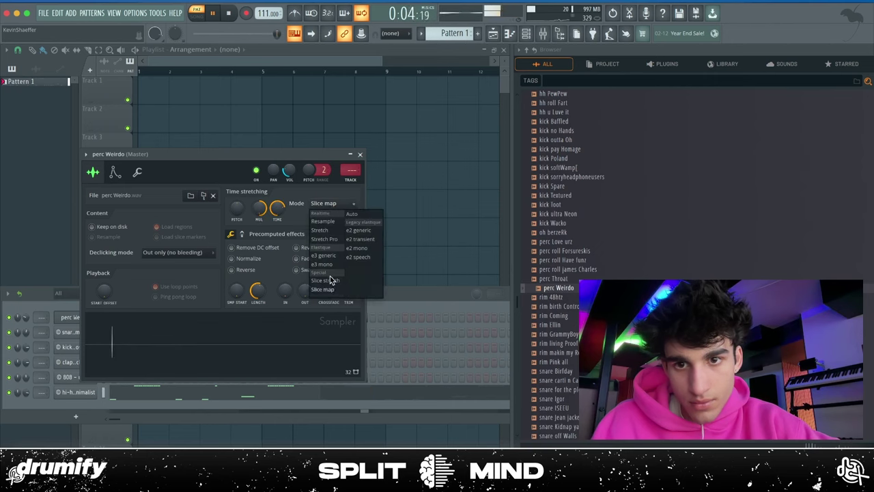
pyautogui.click(328, 281)
pyautogui.moveTo(282, 210); pyautogui.dragTo(278, 213)
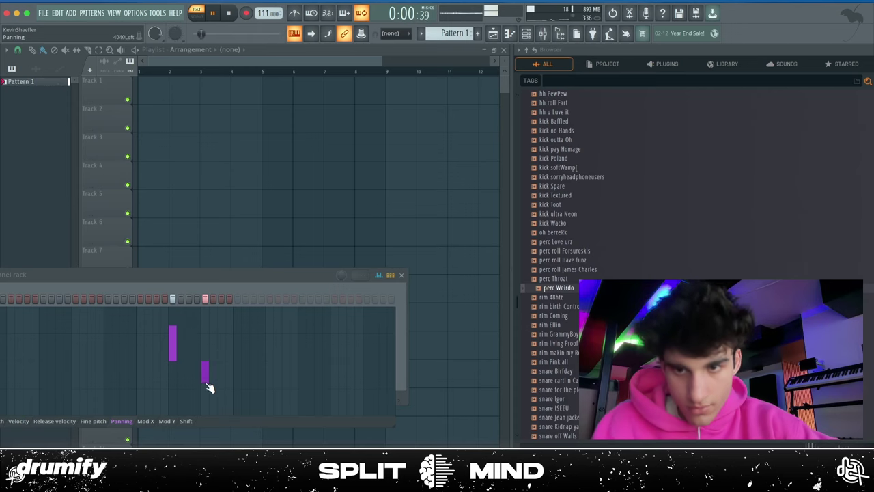
# Close the perc step graph editor and line up the Pattern 1 clips back to back on Track 1 from bar 1.
pyautogui.click(379, 275)
pyautogui.moveTo(379, 275); pyautogui.dragTo(431, 179)
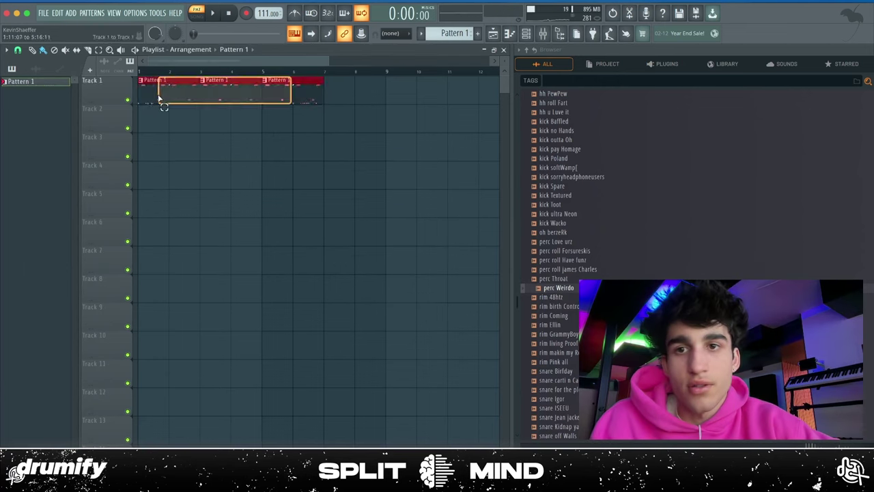
pyautogui.click(536, 41)
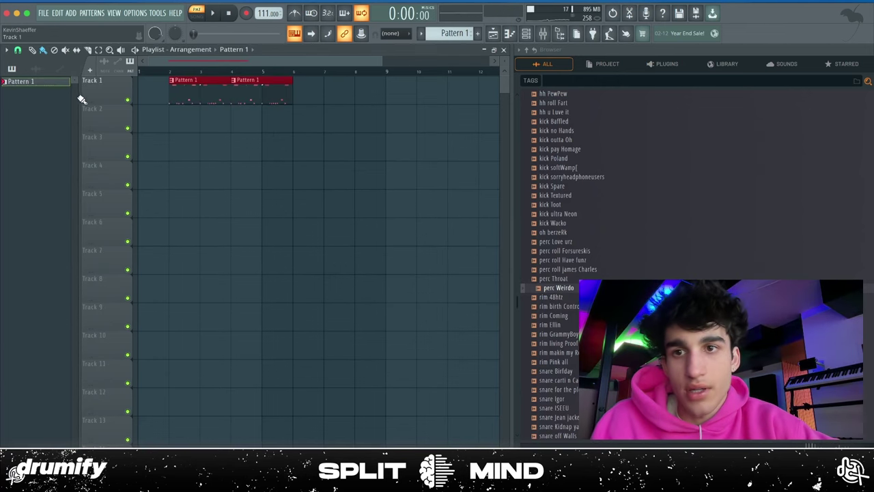
pyautogui.moveTo(170, 86); pyautogui.dragTo(214, 91)
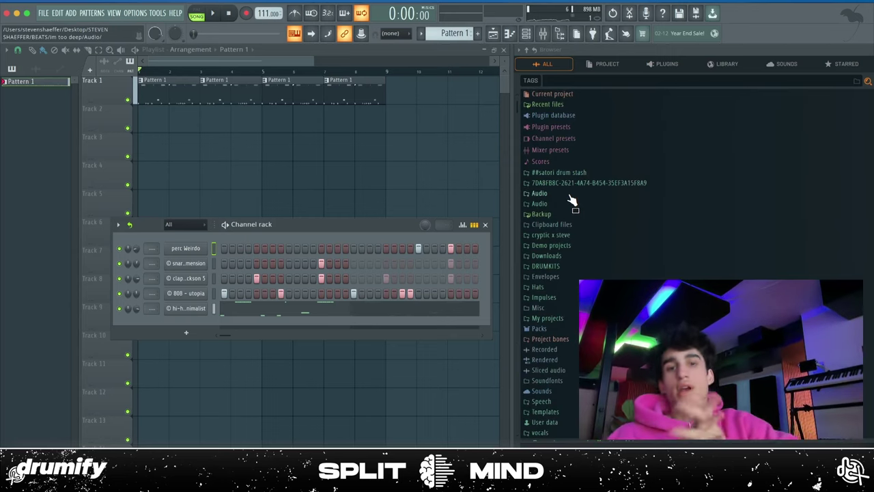
# Add a Cradle The Prince instrument channel and open its list of user presets.
pyautogui.moveTo(326, 225); pyautogui.dragTo(356, 116)
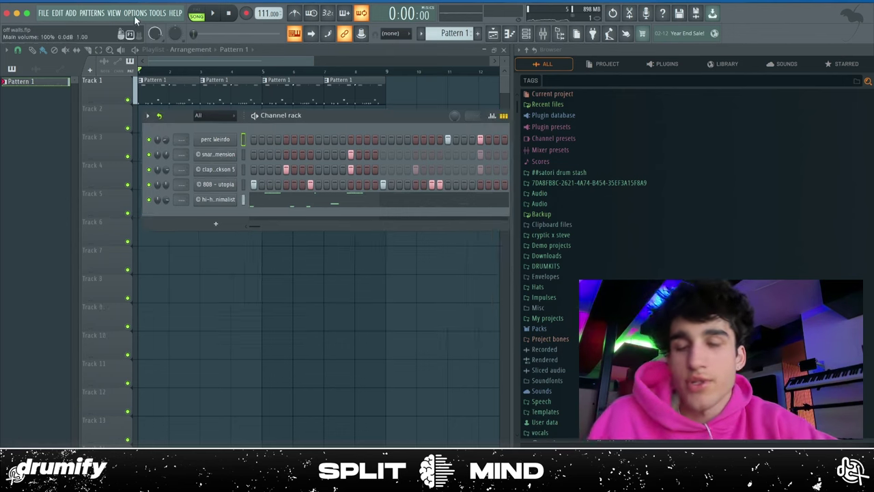
pyautogui.click(72, 12)
pyautogui.click(91, 137)
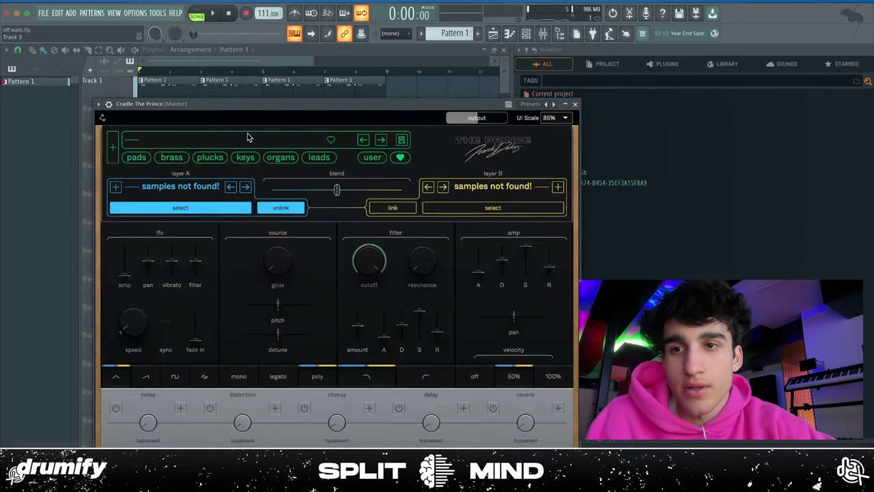
pyautogui.click(374, 157)
pyautogui.moveTo(494, 108); pyautogui.dragTo(507, 119)
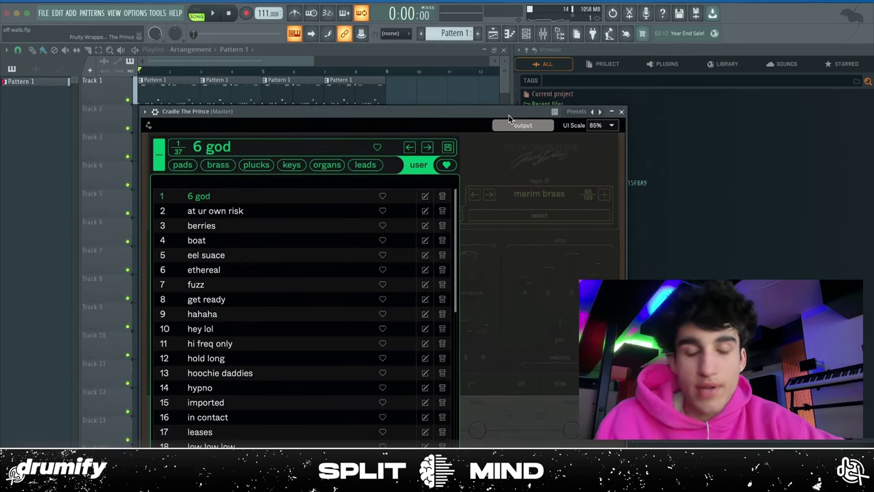
# Audition The Prince's user presets, including peculiar, modern jamz, hi freq only and imported, to choose a melody sound.
pyautogui.scroll(-6, 274, 234)
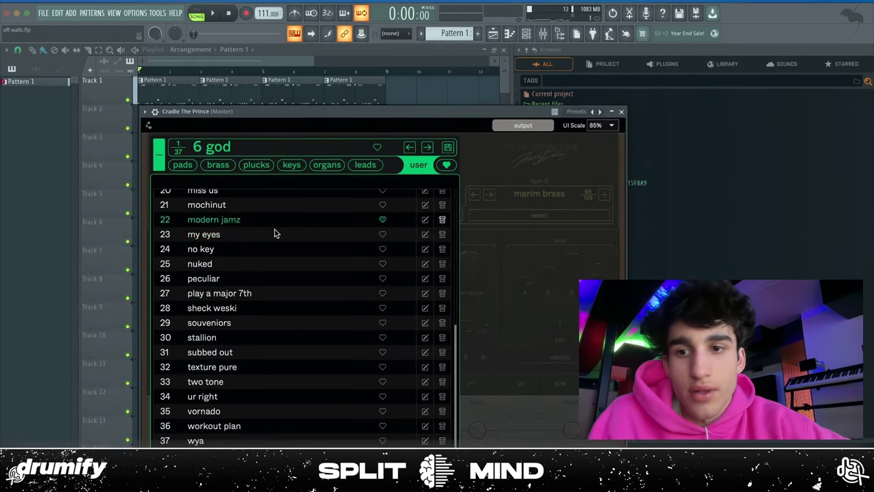
pyautogui.click(279, 274)
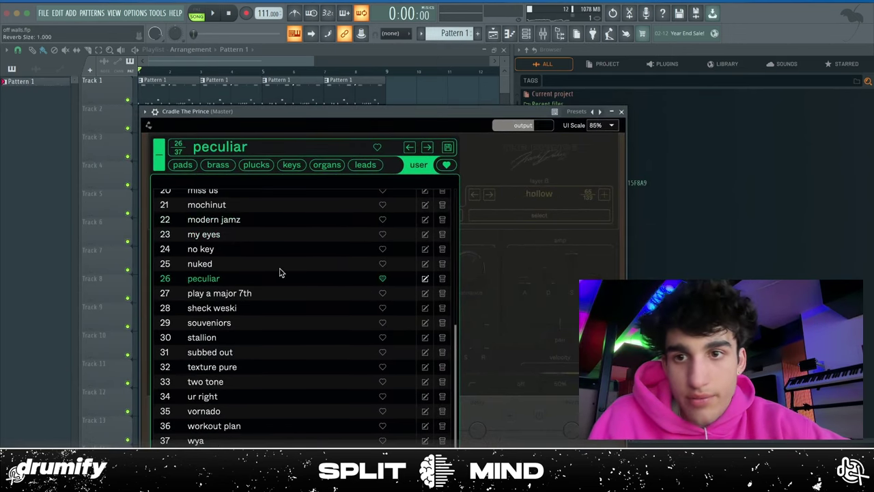
pyautogui.click(306, 219)
pyautogui.scroll(6, 278, 225)
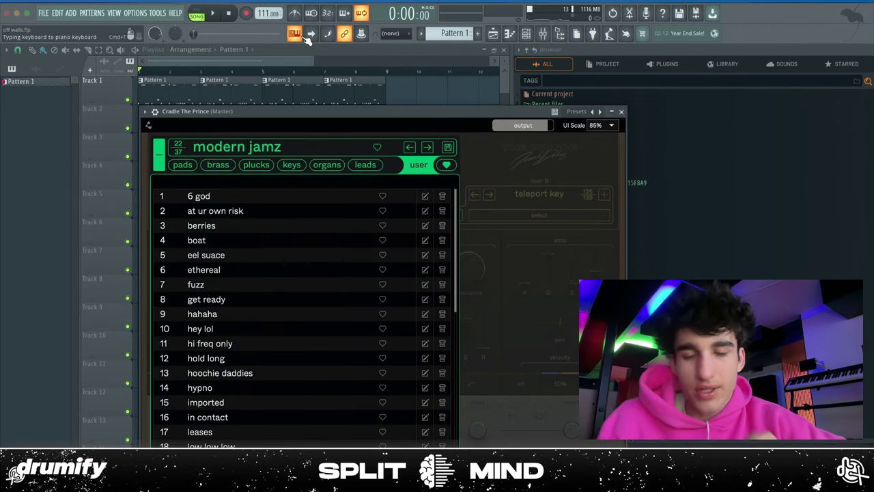
pyautogui.click(621, 111)
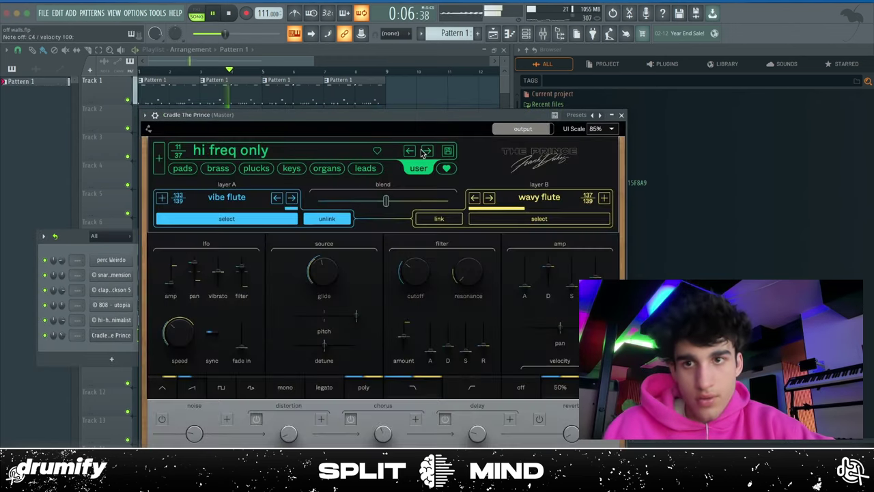
pyautogui.click(425, 151)
pyautogui.click(424, 151)
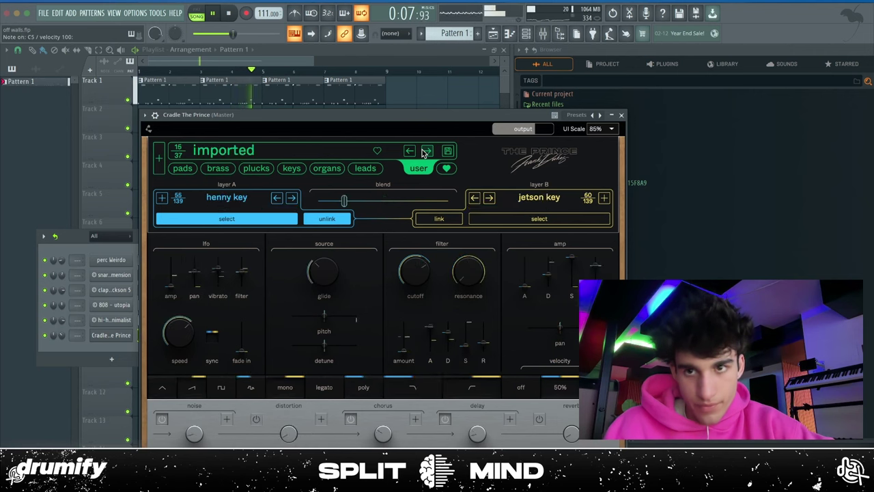
pyautogui.click(409, 151)
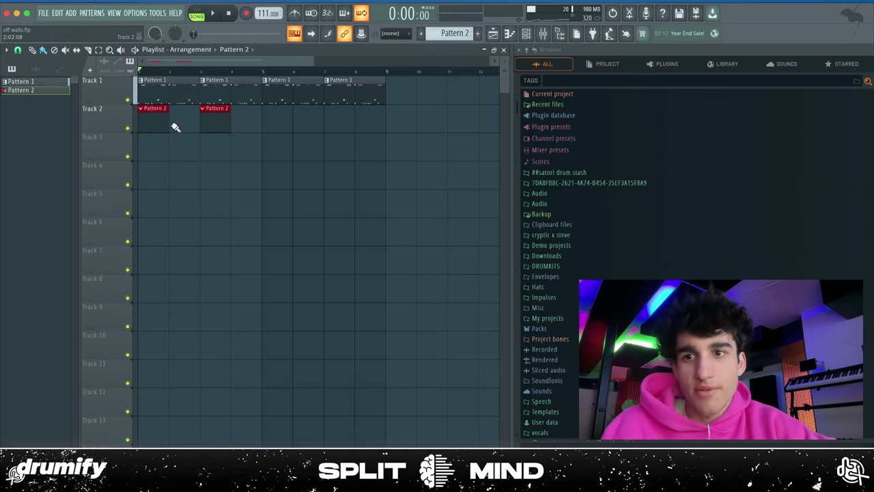
# Extend the two Pattern 2 clips on Track 2 to two bars each and set the playback range to bars 1 through 4.
pyautogui.moveTo(167, 126); pyautogui.dragTo(192, 115)
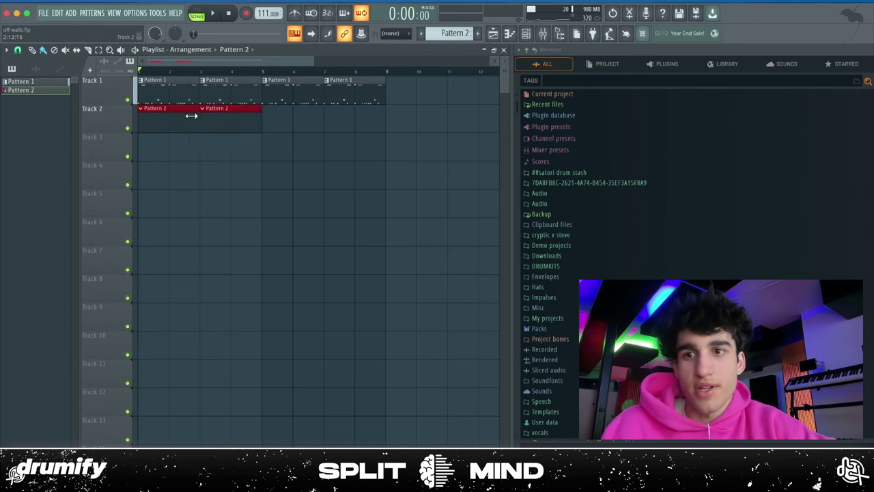
pyautogui.press('super+d')
pyautogui.moveTo(264, 73); pyautogui.dragTo(15, 71)
# Add Berzerk Distortion Stereo with the Wurly Solo preset to the Cradle The Prince mixer track and save the project.
pyautogui.click(526, 33)
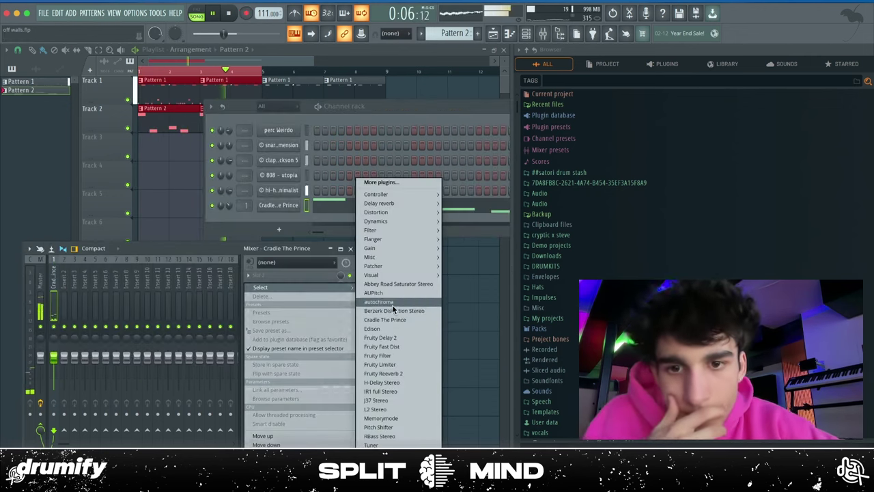
pyautogui.click(391, 310)
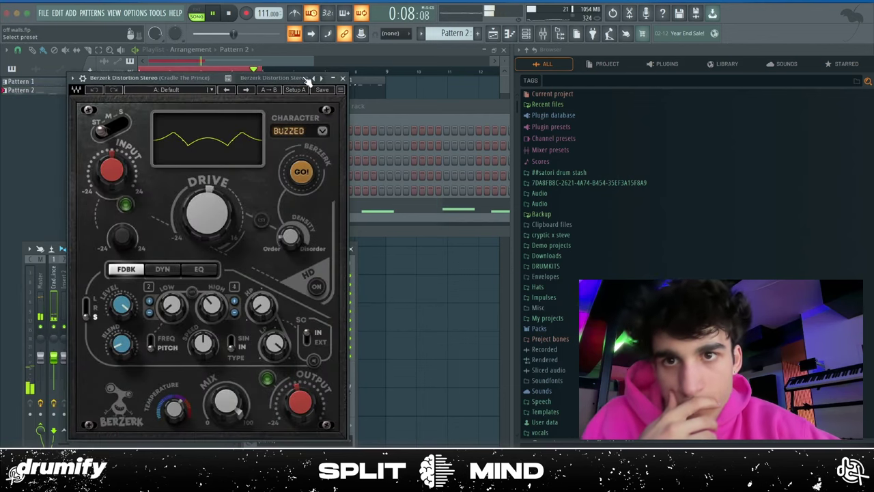
pyautogui.click(321, 77)
pyautogui.click(321, 78)
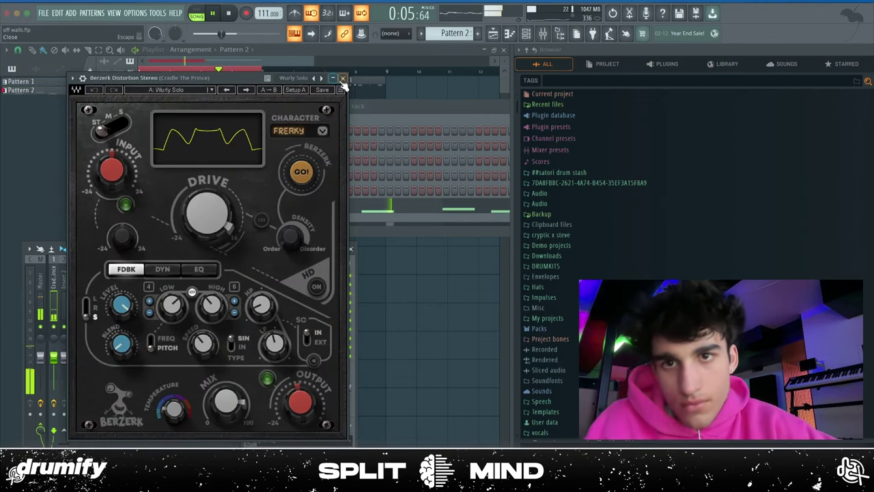
pyautogui.click(343, 78)
pyautogui.press('F9')
pyautogui.press('super+s')
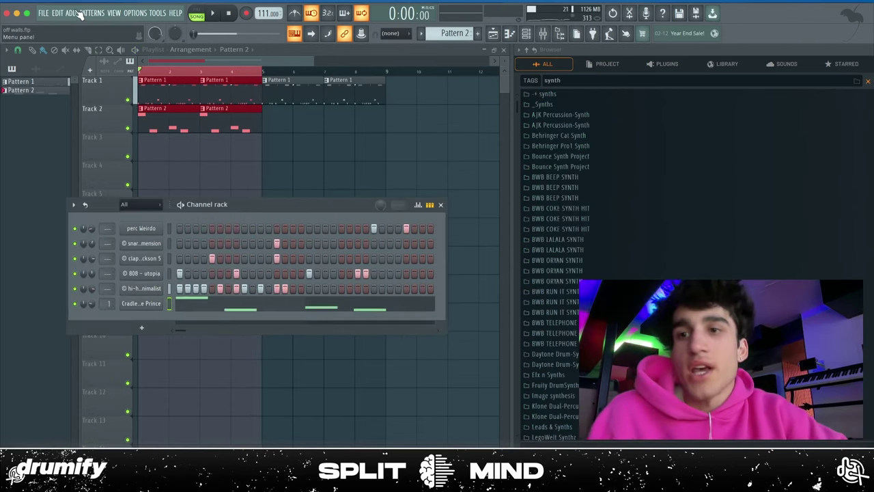
# Add a Fruity Slicer channel and browse the synth search results for a sample to use.
pyautogui.click(75, 13)
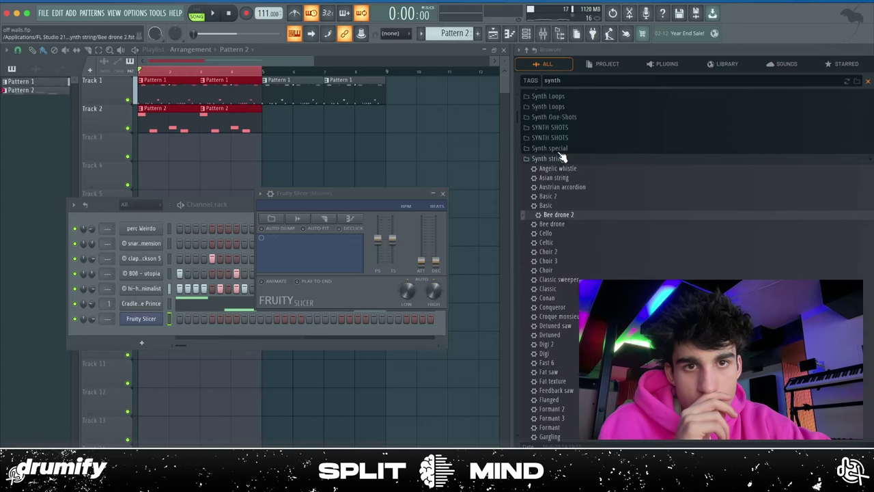
pyautogui.scroll(1, 560, 155)
pyautogui.click(560, 151)
pyautogui.scroll(-15, 561, 168)
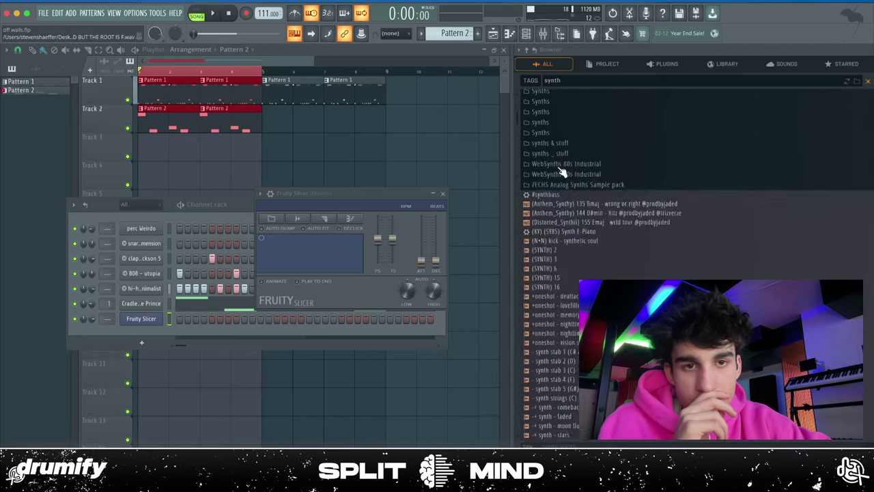
pyautogui.click(561, 169)
pyautogui.scroll(-3, 557, 219)
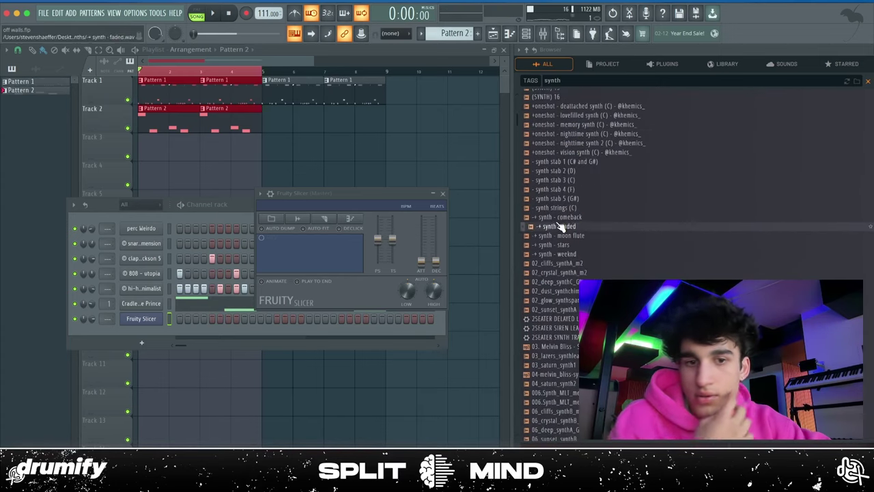
pyautogui.click(541, 302)
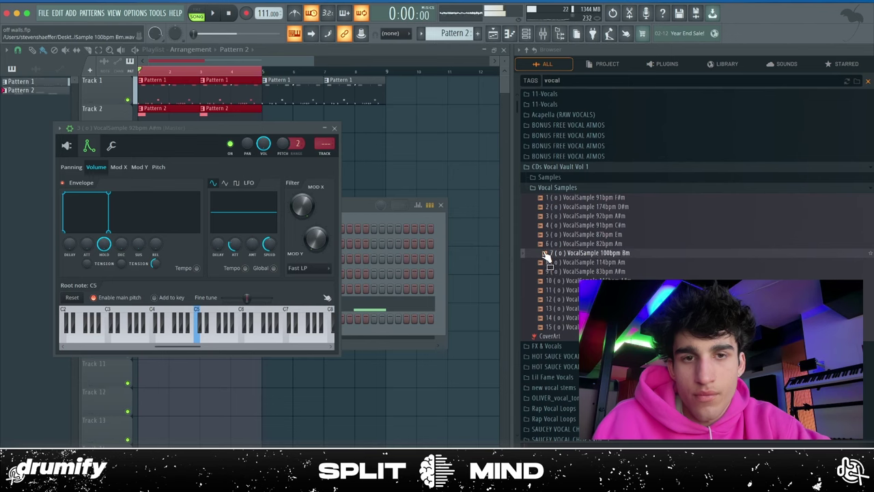
# Load the vocal sample "4 ( o ) VocalSample 91bpm C#m" into Fruity Slicer and audition its slices over the beat.
pyautogui.click(546, 227)
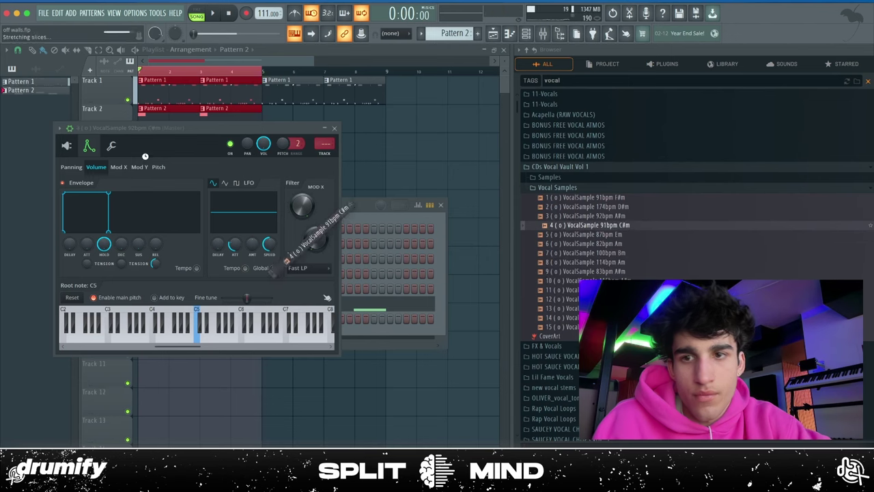
pyautogui.moveTo(287, 262); pyautogui.dragTo(168, 158)
pyautogui.press('space')
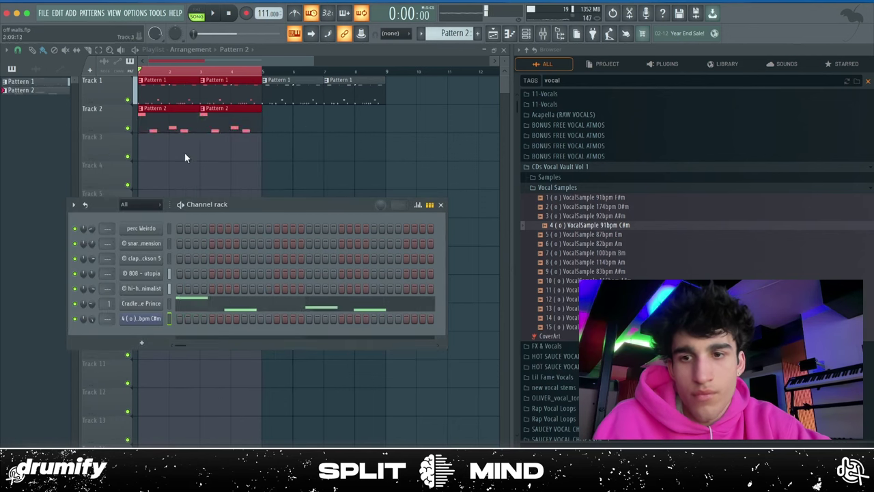
pyautogui.click(159, 280)
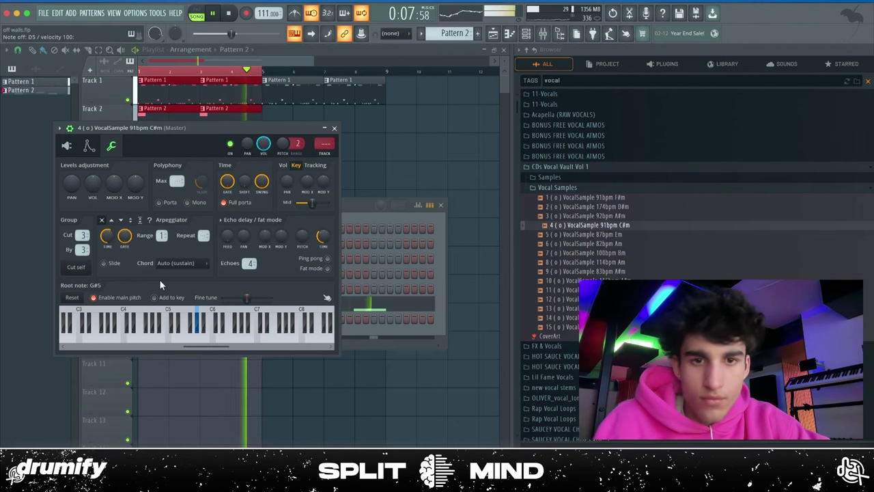
pyautogui.press('space')
# Route the vocal sample channel to mixer track 2 and insert Berzerk Distortion Stereo on that track.
pyautogui.press('super+l')
pyautogui.click(291, 298)
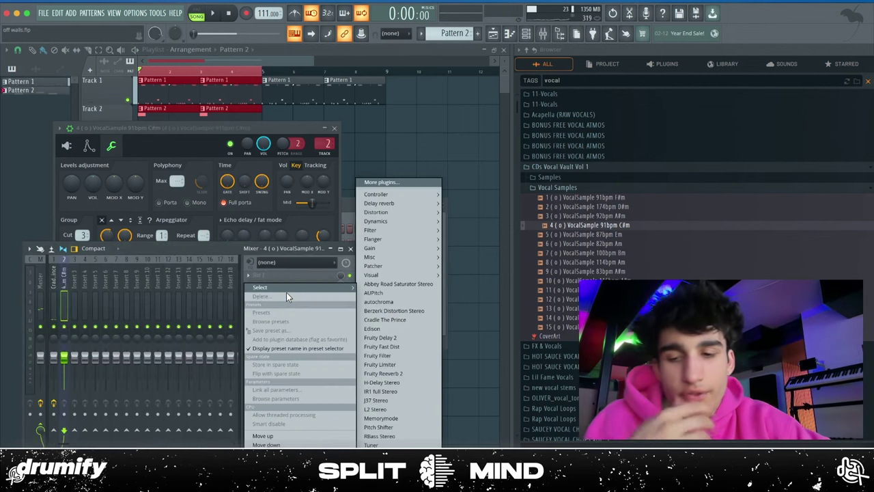
pyautogui.click(389, 309)
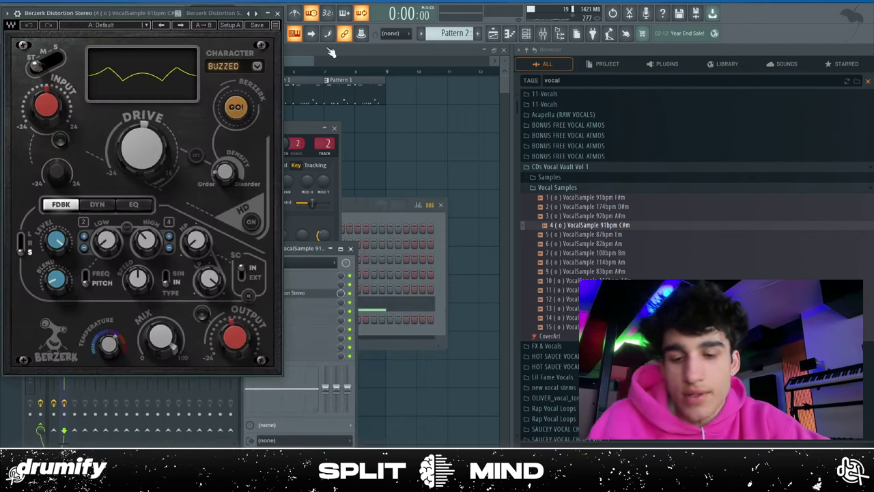
# Audition Berzerk presets on the vocal slices, starting with Evil Frog In My Guitar and moving on to Zipper Buzz.
pyautogui.click(198, 15)
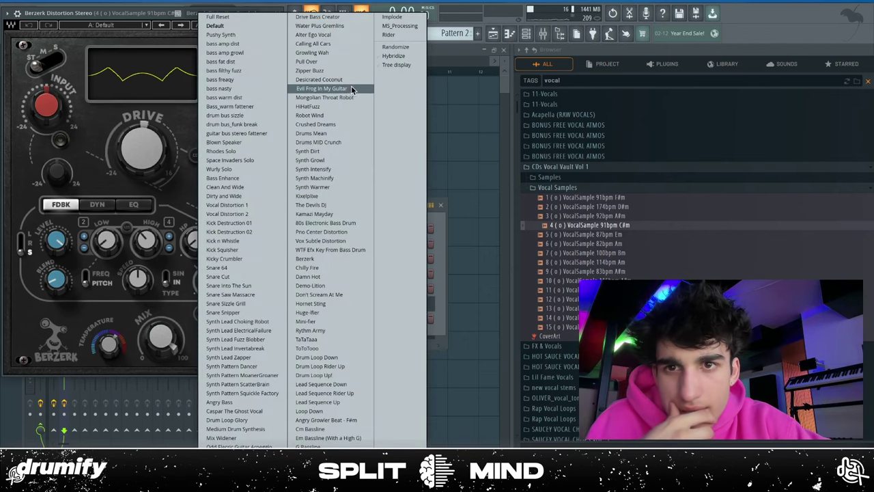
pyautogui.click(323, 89)
pyautogui.moveTo(143, 23); pyautogui.dragTo(304, 152)
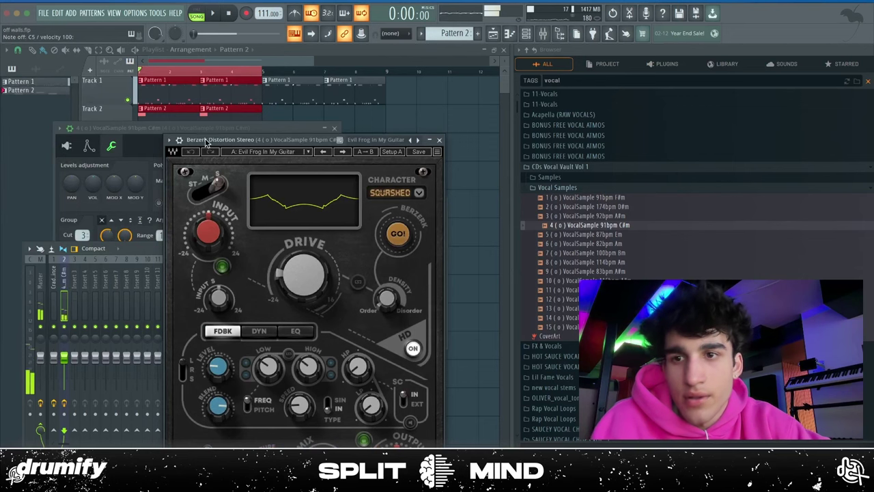
pyautogui.click(411, 139)
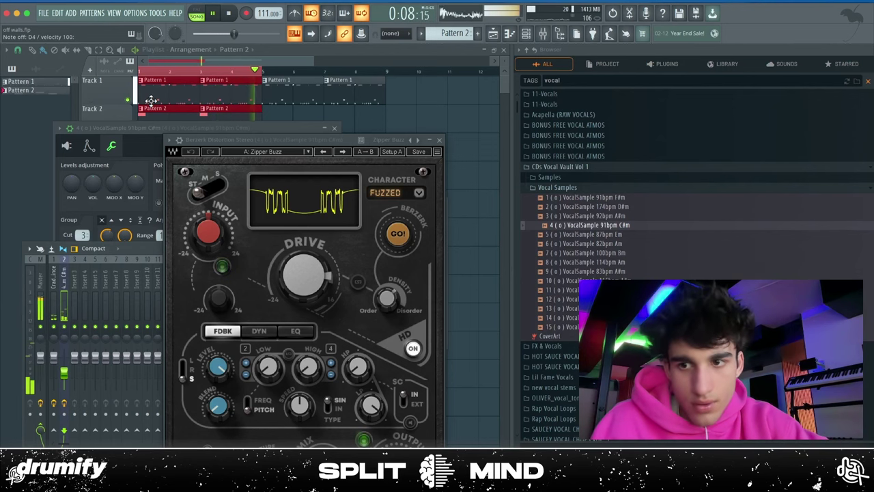
pyautogui.press('space')
# Insert Fruity Delay 2 on the vocal sample's mixer track below Berzerk Distortion, adjust its mix level and play the beat.
pyautogui.click(544, 34)
pyautogui.click(423, 185)
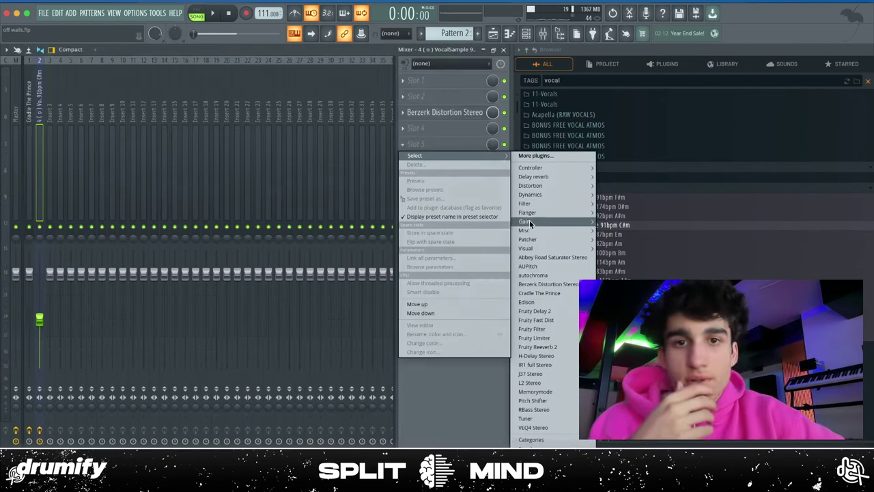
pyautogui.moveTo(546, 176)
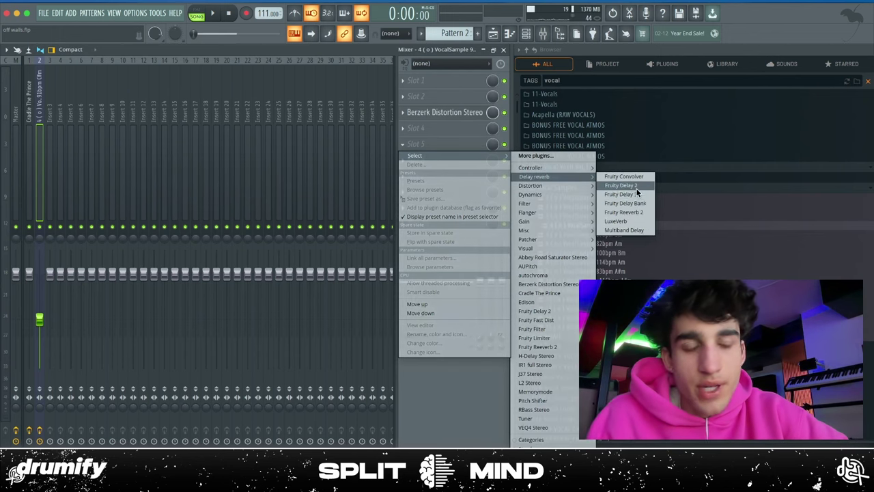
pyautogui.click(621, 185)
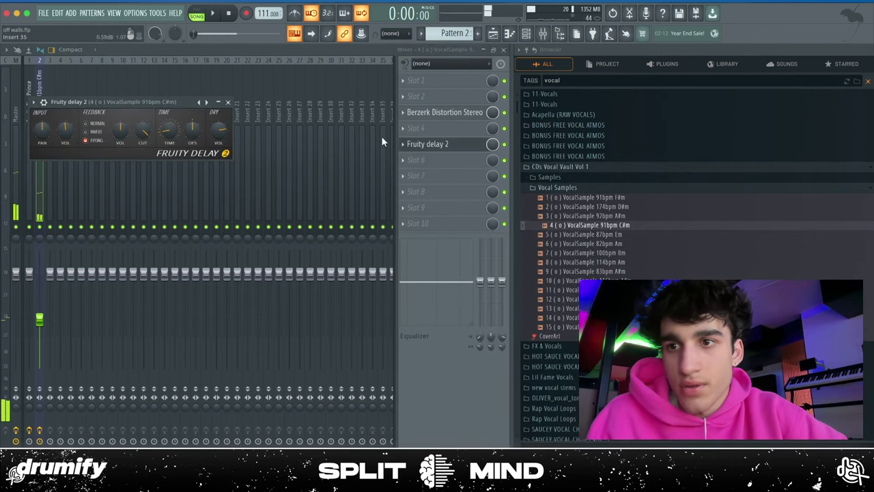
pyautogui.click(489, 144)
pyautogui.press('space')
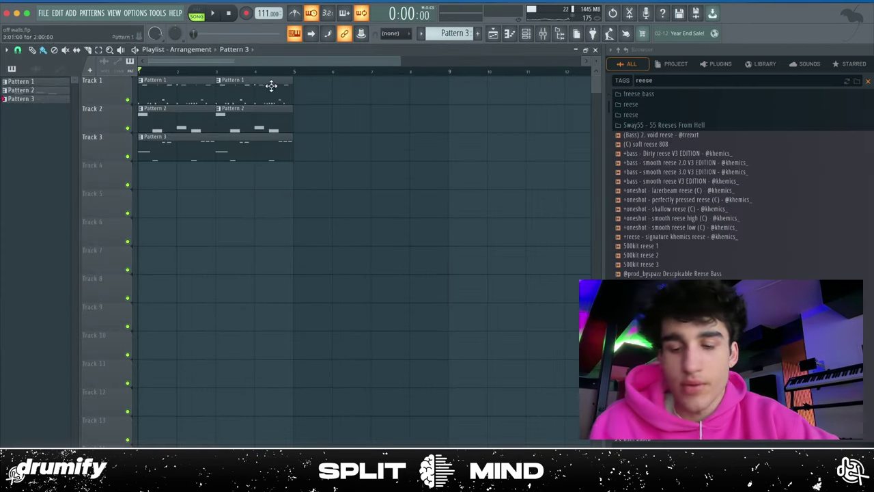
# Audition user presets in the second Cradle The Prince channel over the beat, including at ur own risk, imported and in contact.
pyautogui.click(524, 34)
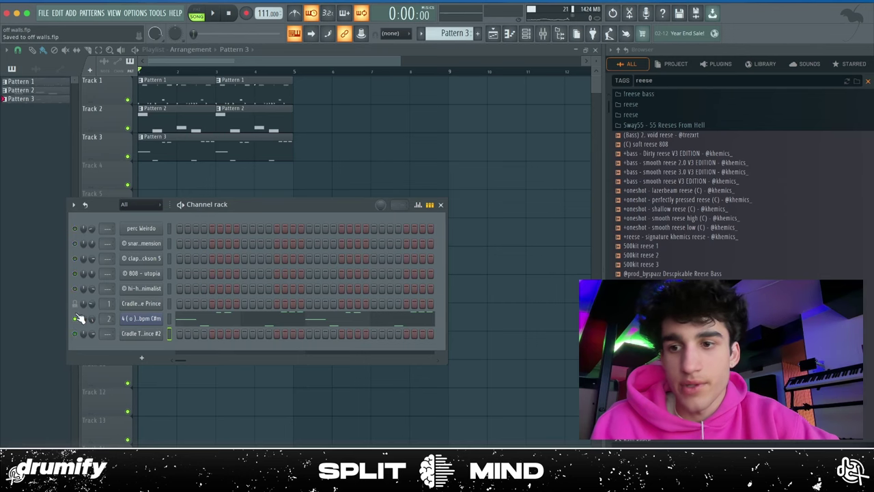
pyautogui.click(140, 333)
pyautogui.click(416, 133)
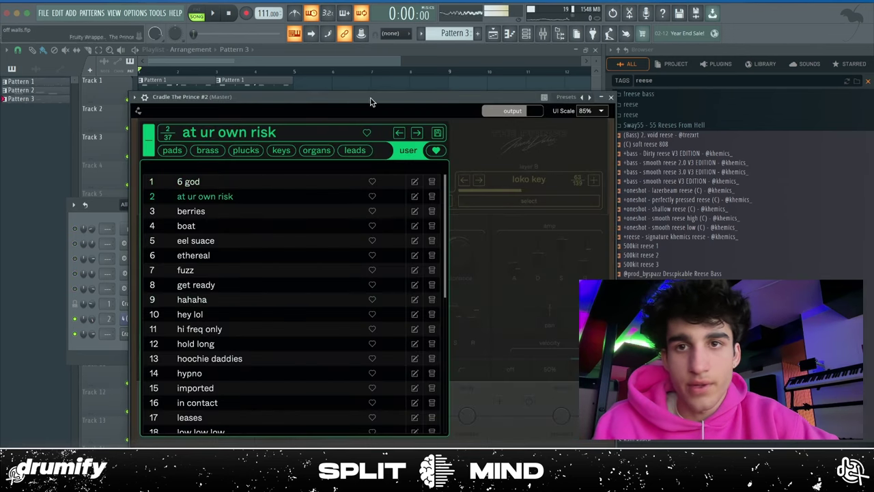
pyautogui.press('space')
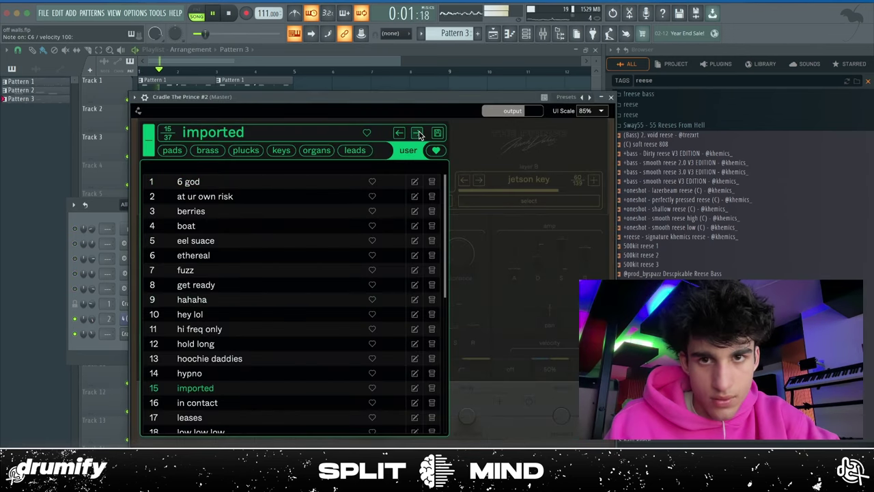
pyautogui.click(417, 133)
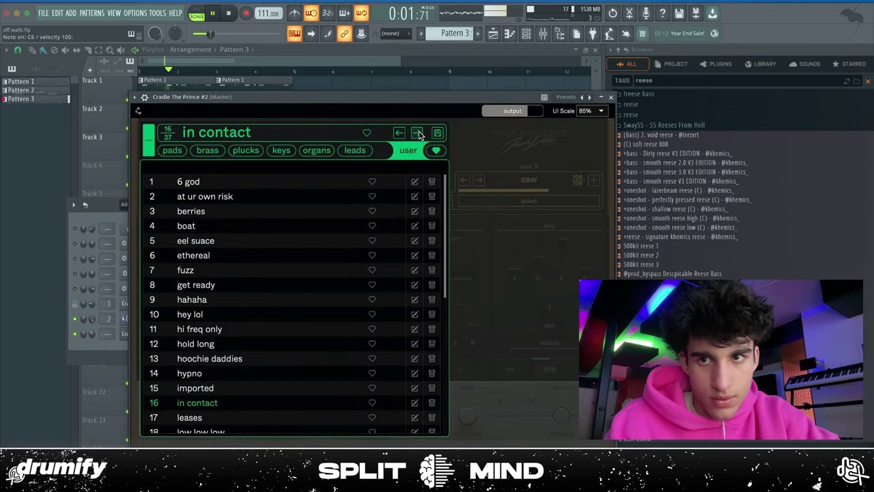
pyautogui.click(610, 96)
# Open the piano roll of the second Cradle The Prince channel and stop playback.
pyautogui.rightClick(158, 333)
pyautogui.click(168, 333)
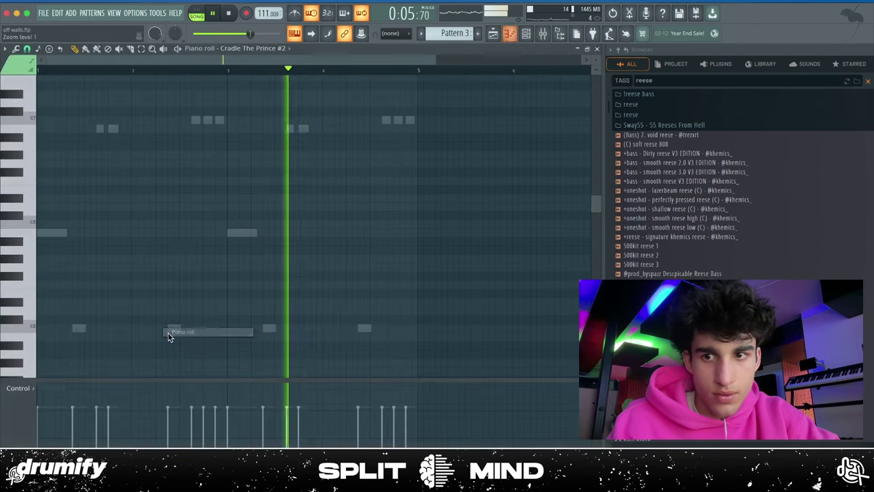
pyautogui.press('space')
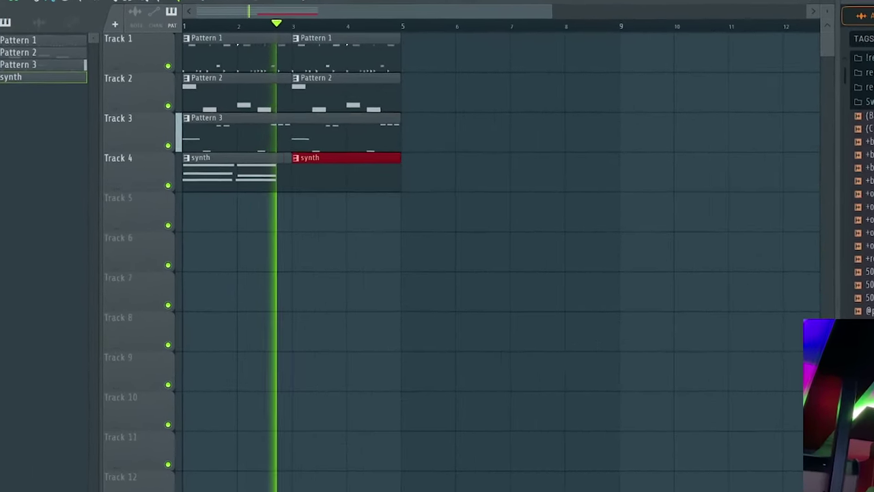
# Examine the chord notes of the second synth clip on Track 4 in the piano roll.
pyautogui.doubleClick(328, 179)
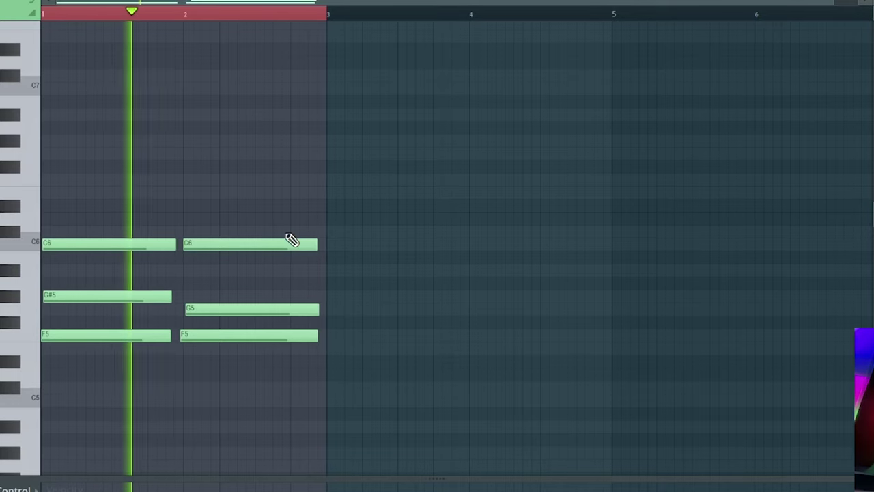
pyautogui.keyDown('ctrl'); pyautogui.scroll(3, 214, 264); pyautogui.keyUp('ctrl')
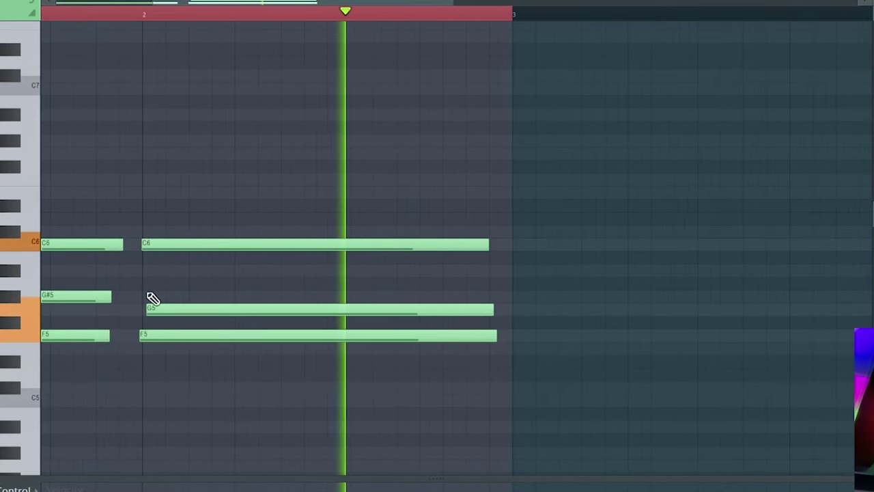
pyautogui.press('Escape')
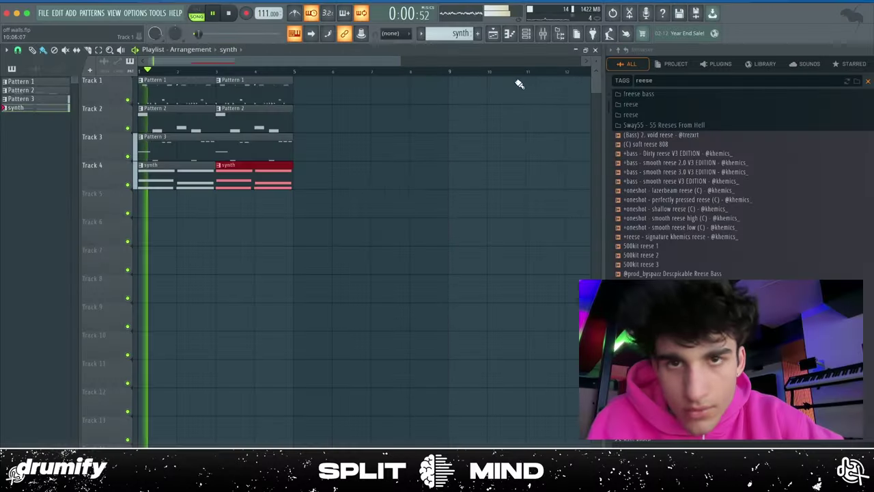
# Browse the "Sway55 - 55 Reeses From Hell" sample folder and add Sway55 Reese (53) as a bass channel.
pyautogui.click(529, 34)
pyautogui.moveTo(661, 81); pyautogui.dragTo(398, 82)
pyautogui.click(650, 126)
pyautogui.press('space')
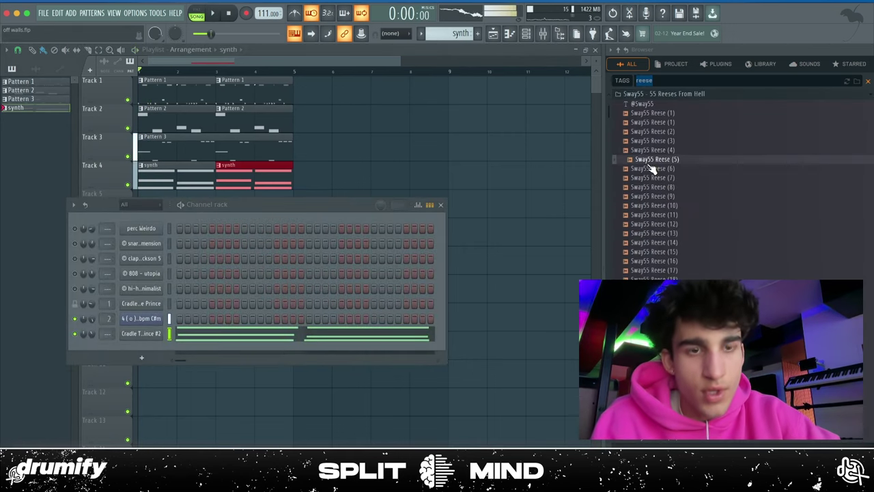
pyautogui.scroll(-7, 642, 188)
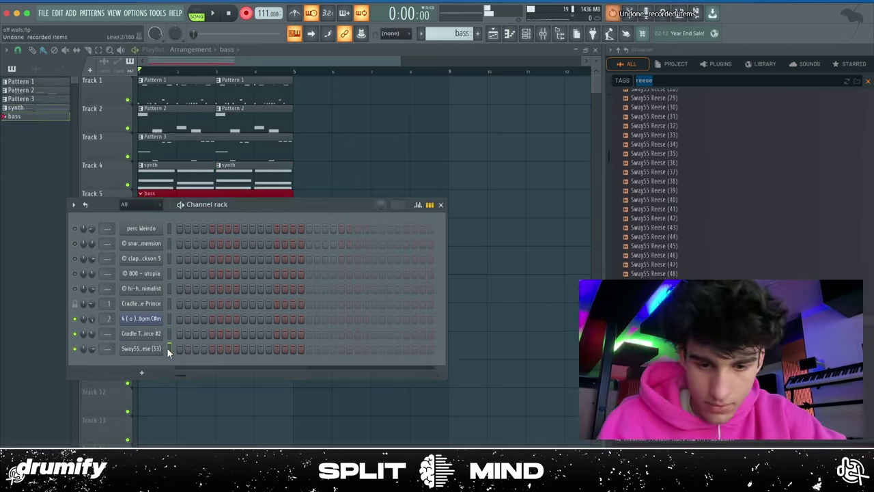
pyautogui.press('space')
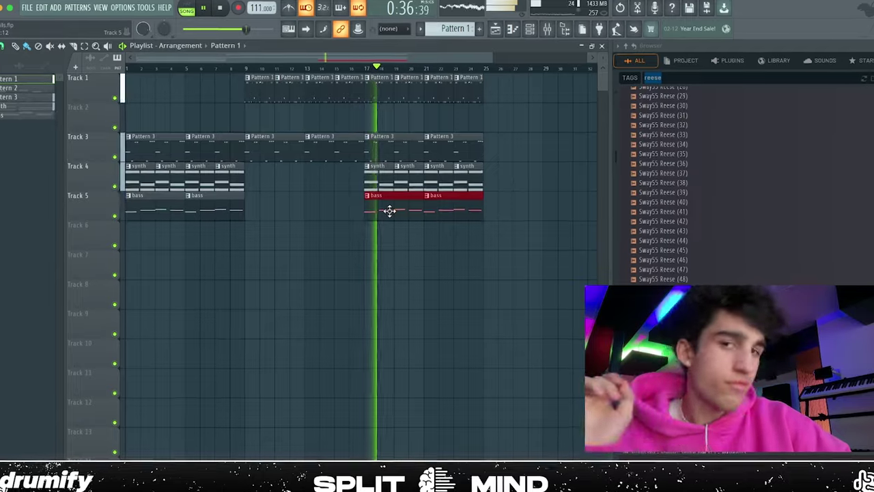
# Open the 808 - utopia channel's settings and adjust its sound while the arrangement plays.
pyautogui.click(528, 30)
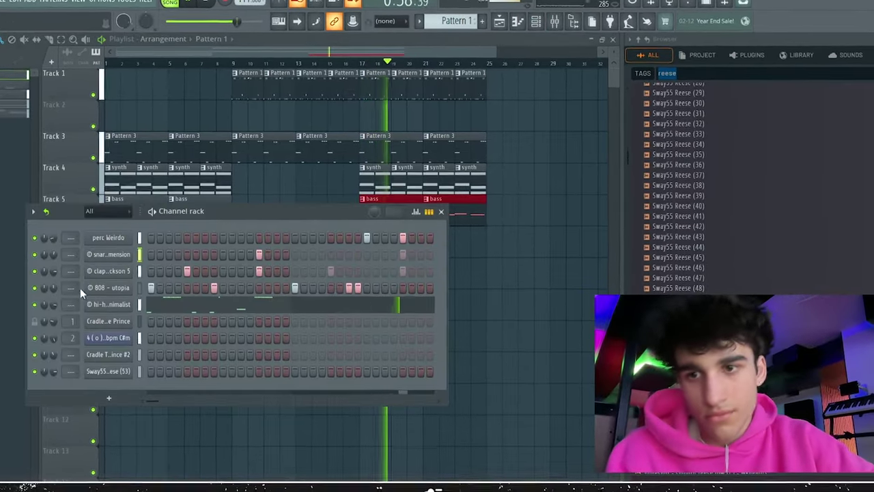
pyautogui.click(89, 295)
pyautogui.click(296, 113)
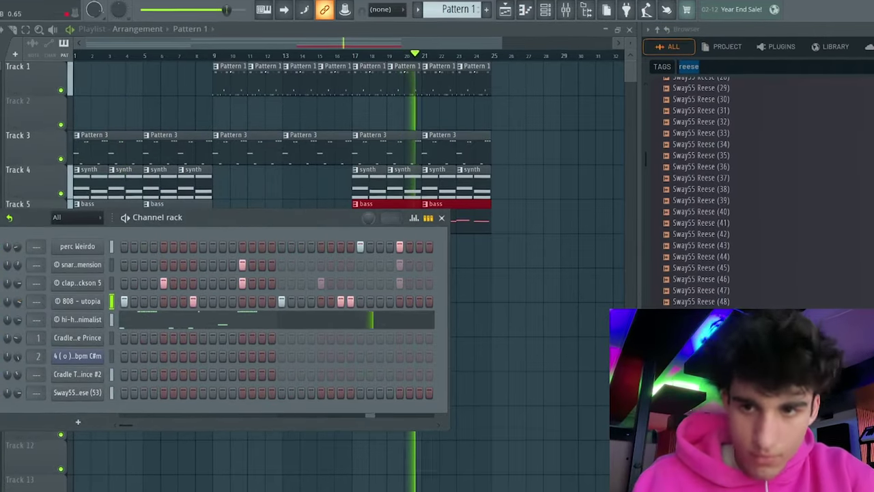
pyautogui.click(76, 302)
pyautogui.click(99, 133)
pyautogui.click(162, 322)
pyautogui.click(143, 347)
pyautogui.press('Escape')
pyautogui.click(139, 283)
pyautogui.press('Escape')
# Rework the late 808 - utopia hits in Pattern 1, clearing the doubled hit on step 24 and placing one on step 27.
pyautogui.rightClick(355, 271)
pyautogui.rightClick(365, 273)
pyautogui.click(358, 273)
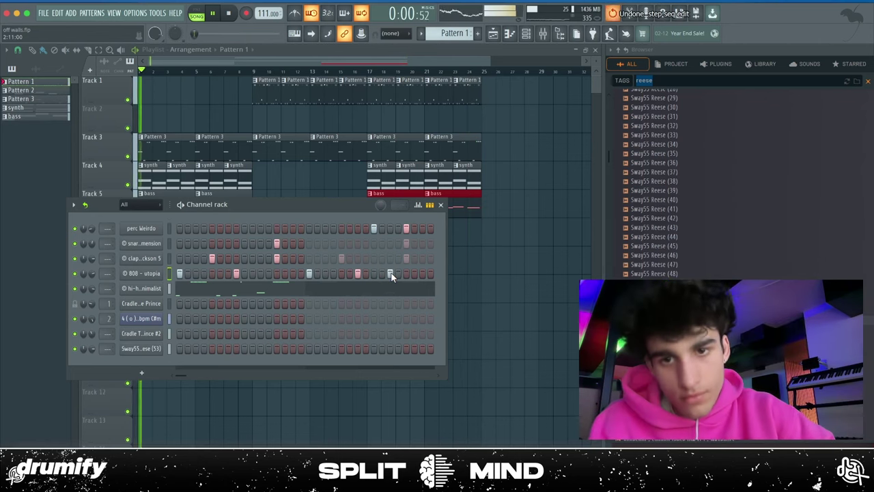
# Deselect all clips in the arrangement and save the project.
pyautogui.press('F6')
pyautogui.press('space')
pyautogui.hotkey('ctrl', 'a')
pyautogui.moveTo(197, 148); pyautogui.dragTo(269, 148)
pyautogui.moveTo(314, 114); pyautogui.dragTo(396, 145)
pyautogui.moveTo(409, 147)
pyautogui.mouseDown()
pyautogui.moveTo(328, 101)
pyautogui.moveTo(271, 101)
pyautogui.mouseUp()
pyautogui.hotkey('ctrl', 'd')
pyautogui.hotkey('ctrl', 's')
pyautogui.hotkey('ctrl', 'a')
pyautogui.hotkey('ctrl', 'd')
pyautogui.hotkey('ctrl', 's')
pyautogui.press('super+Tab')
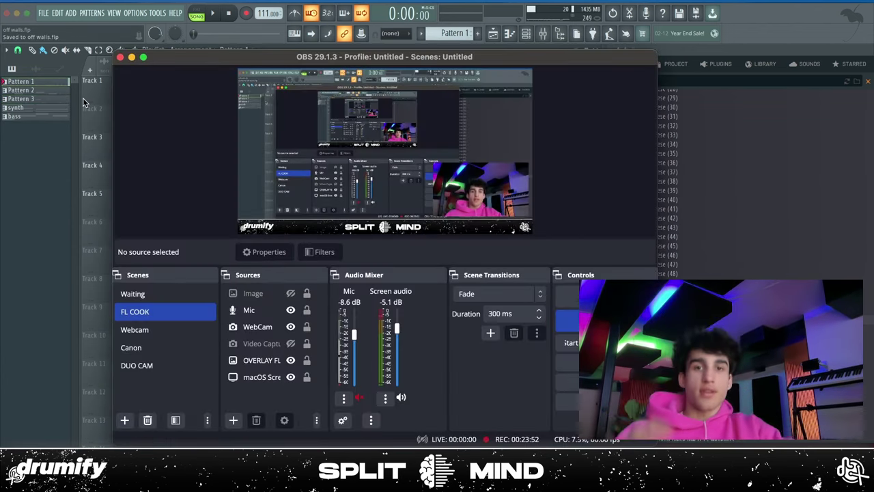
pyautogui.press('super+Tab')
pyautogui.click(192, 145)
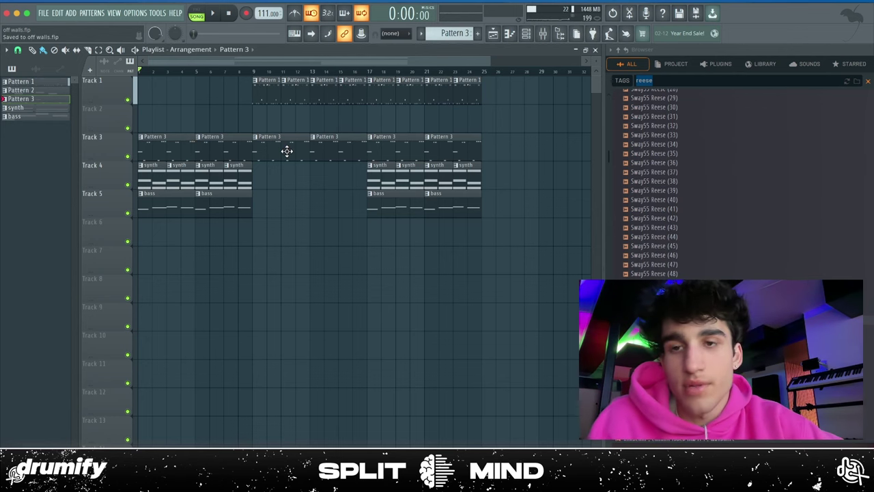
# Rearrange the playlist into a build-up with Pattern 1 starting at bar 1, Pattern 3 at bar 5 and synth at bar 9.
pyautogui.moveTo(472, 220); pyautogui.dragTo(447, 85)
pyautogui.hotkey('ctrl', 'd')
pyautogui.hotkey('ctrl', 'a')
pyautogui.scroll(-3, 462, 135)
pyautogui.moveTo(322, 143); pyautogui.dragTo(9, 145)
pyautogui.scroll(-2, 355, 130)
pyautogui.hotkey('ctrl', 'd')
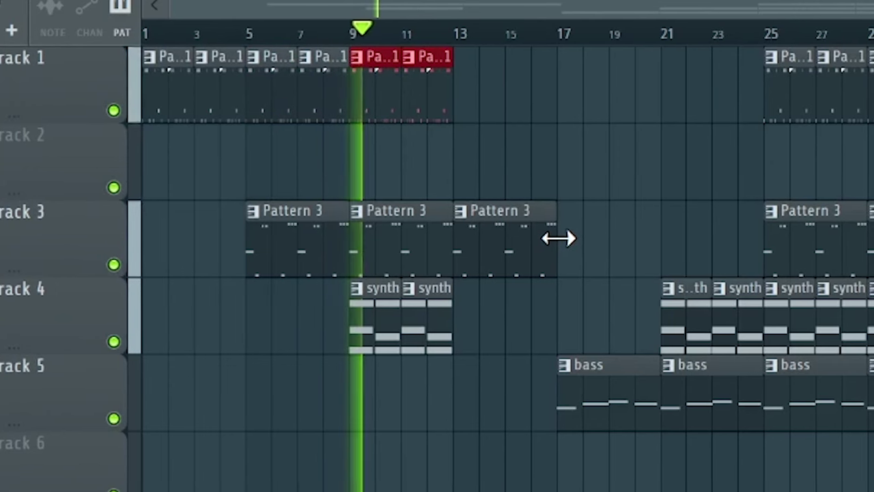
# Replace the Pattern 3 clip at bar 13 with a duplicate of the bar 9 to 13 section and move the first bass clip there.
pyautogui.rightClick(532, 271)
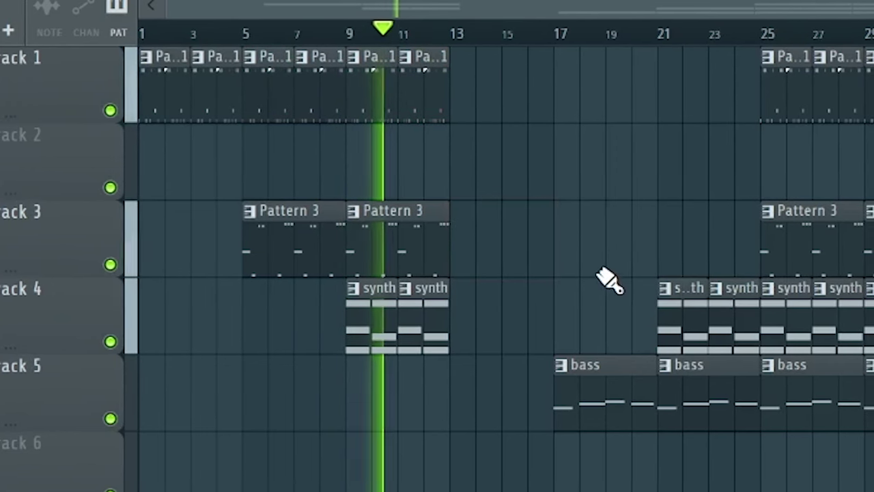
pyautogui.moveTo(579, 103); pyautogui.dragTo(861, 331)
pyautogui.moveTo(495, 367); pyautogui.dragTo(384, 75)
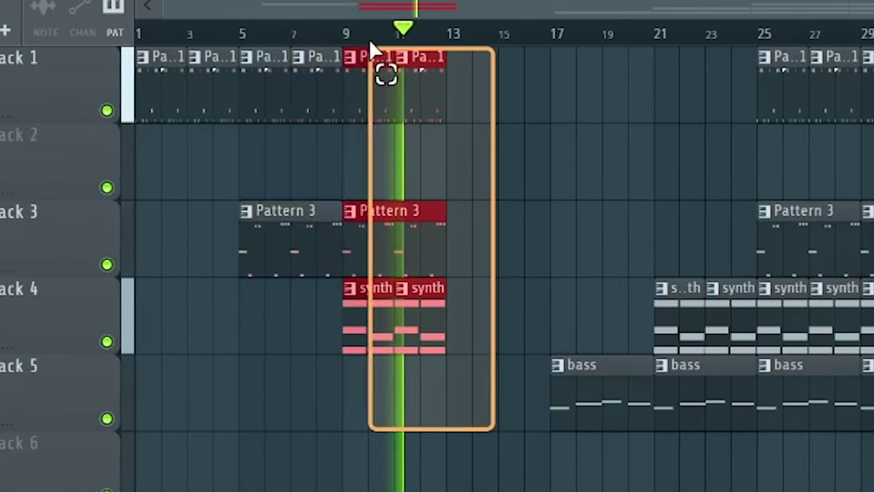
pyautogui.hotkey('ctrl', 'b')
pyautogui.moveTo(563, 365); pyautogui.dragTo(481, 376)
# Move the remaining section back to bar 17 and delete its Pattern 1 and Pattern 3 clips, keeping synth and bass.
pyautogui.moveTo(634, 425); pyautogui.dragTo(864, 88)
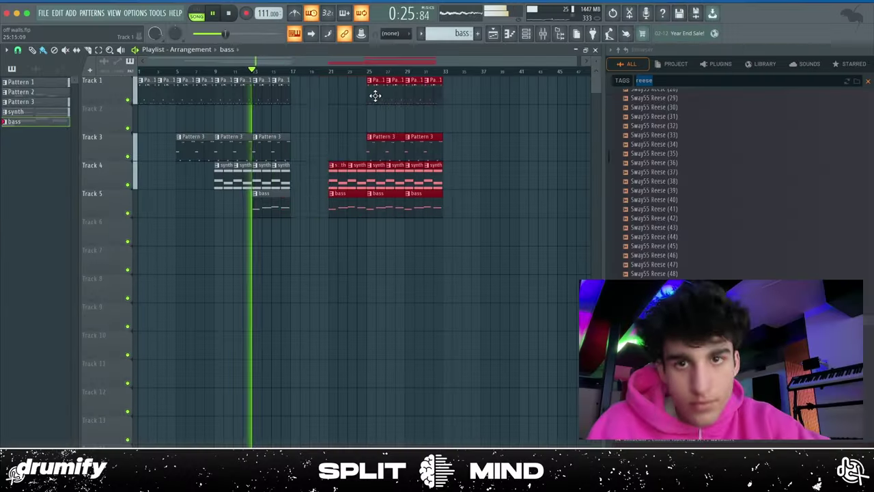
pyautogui.moveTo(375, 95)
pyautogui.mouseDown()
pyautogui.moveTo(325, 92)
pyautogui.moveTo(463, 157)
pyautogui.mouseUp()
pyautogui.press('Delete')
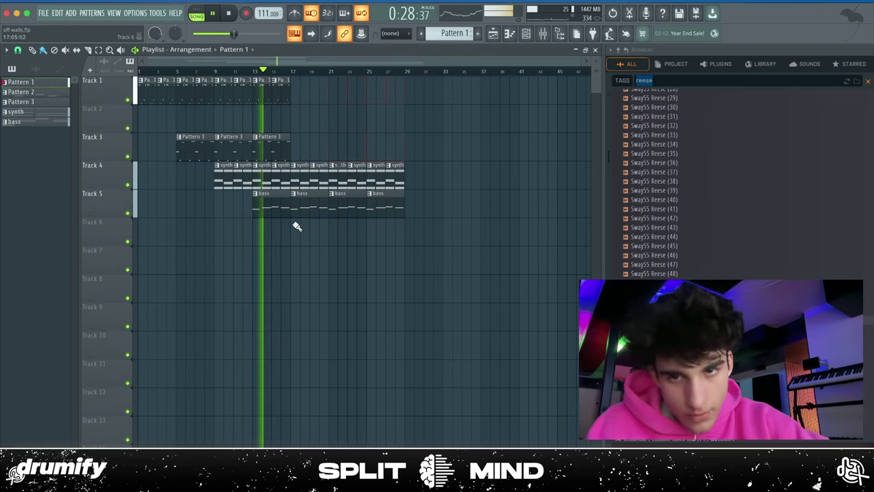
# Add a Pattern 3 clip at bar 17 and make the bass clip at bar 17 unique.
pyautogui.rightClick(295, 196)
pyautogui.click(301, 276)
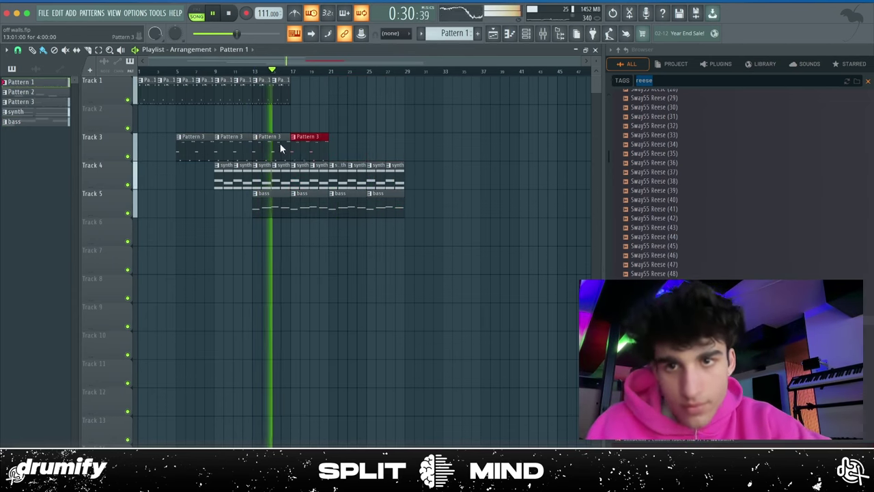
pyautogui.rightClick(292, 197)
pyautogui.click(300, 263)
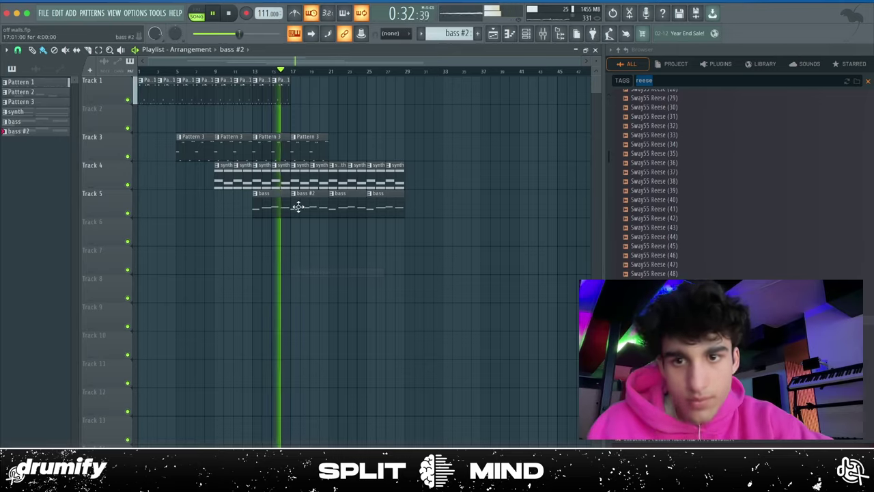
# Delete all notes from the bass #2 pattern's Sway55 Reese (53) channel and return to the playlist.
pyautogui.hotkey('ctrl', 'a')
pyautogui.press('Delete')
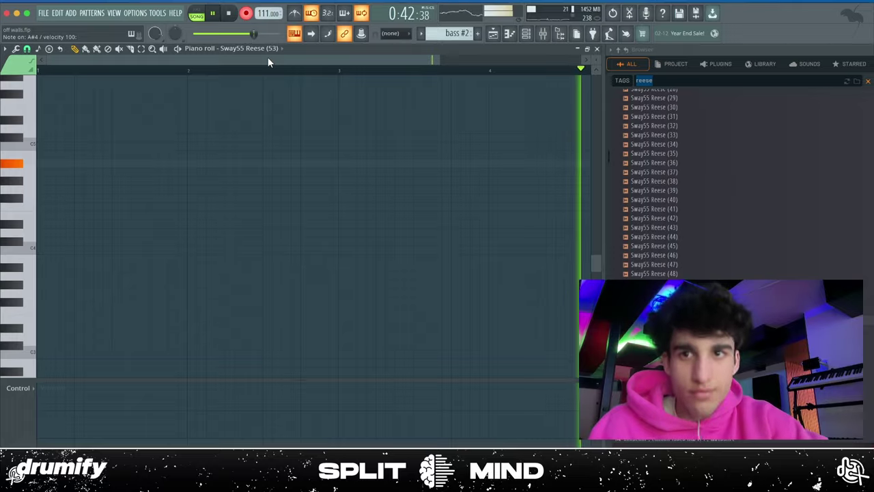
pyautogui.press('F5')
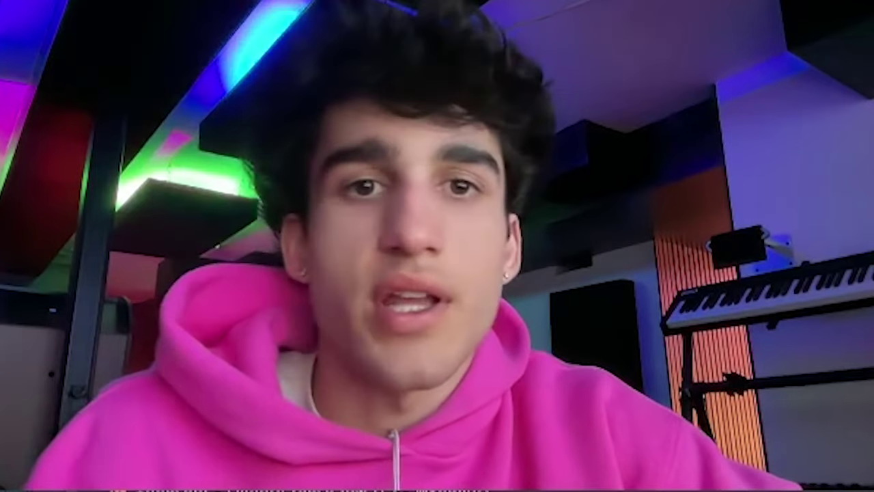